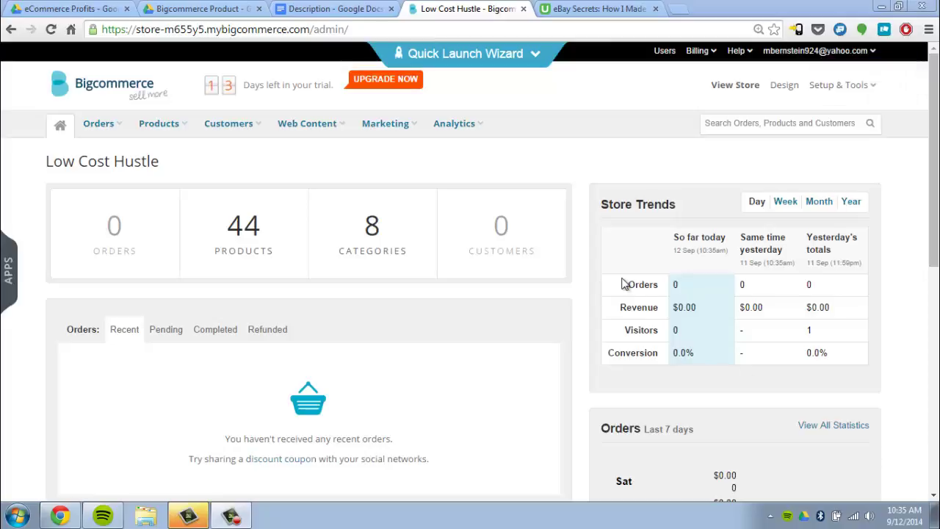
# Start a blank new product using Add a Product from the Products menu
pyautogui.click(166, 131)
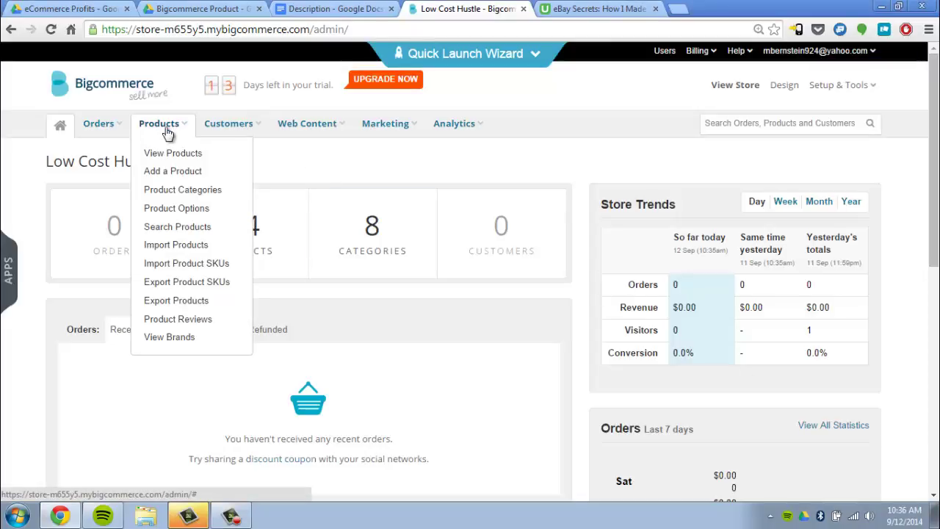
pyautogui.click(168, 176)
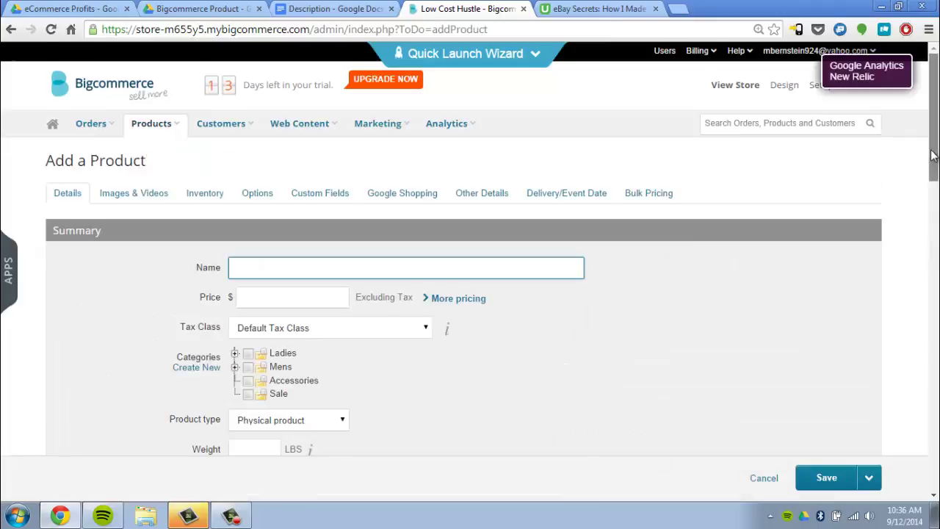
pyautogui.moveTo(935, 151)
pyautogui.mouseDown()
pyautogui.moveTo(937, 207)
pyautogui.moveTo(936, 199)
pyautogui.mouseUp()
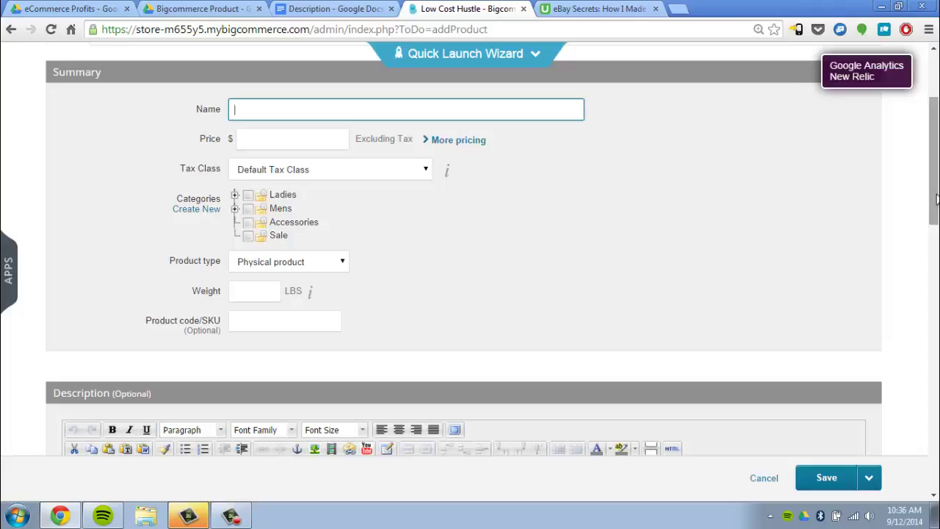
# Paste the title and add 'a Month' to make 'eBay Secrets: How I Made $2,000 a Month Drop Shipping'
pyautogui.write('eBay Secrets: How I Made $2,000 Drop Shipping')
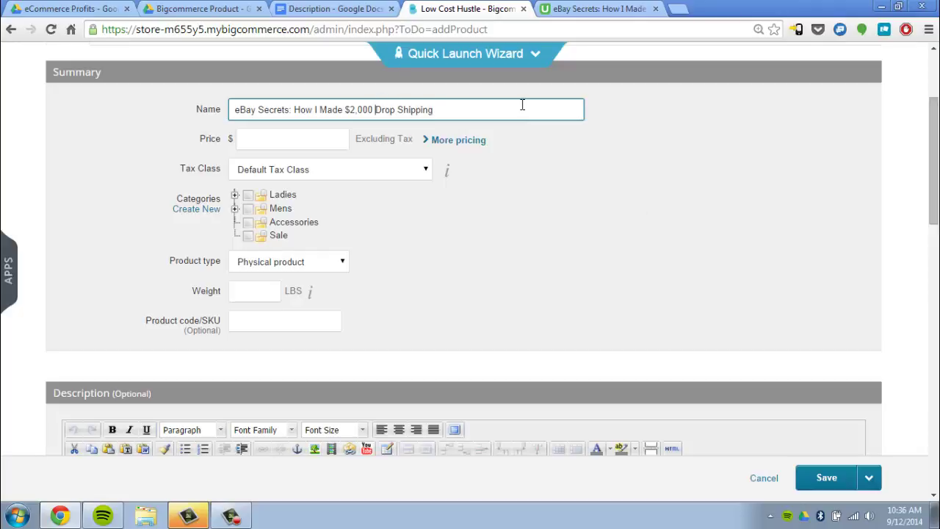
pyautogui.write('a Month')
pyautogui.click(542, 165)
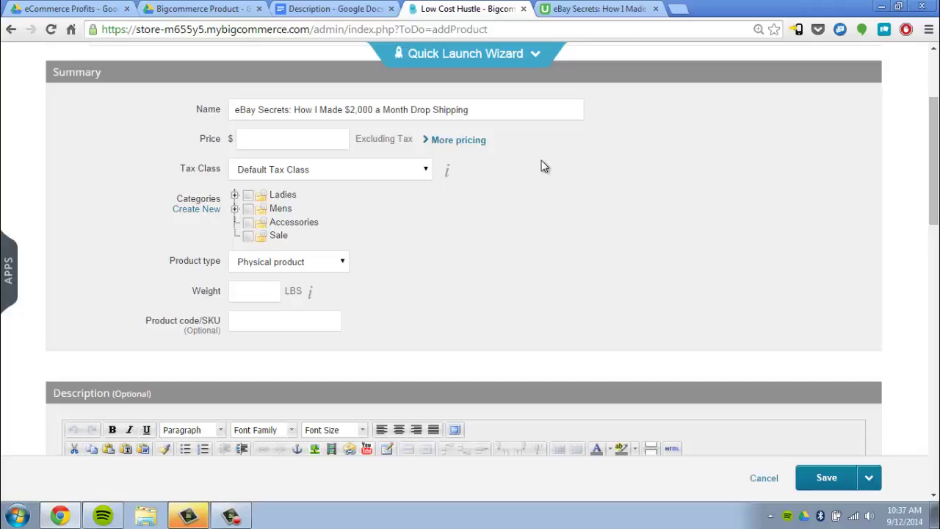
# Set the product price to $79
pyautogui.click(293, 139)
pyautogui.write('79')
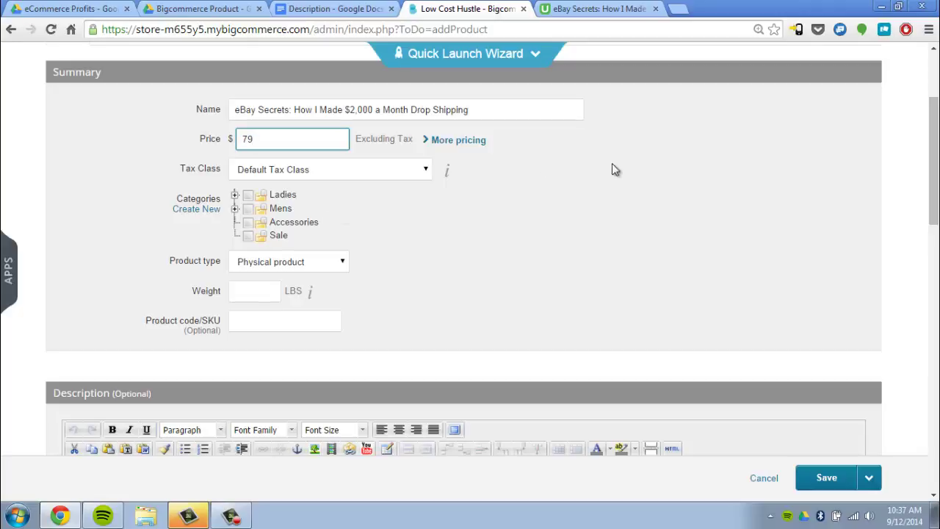
pyautogui.moveTo(934, 169); pyautogui.dragTo(934, 182)
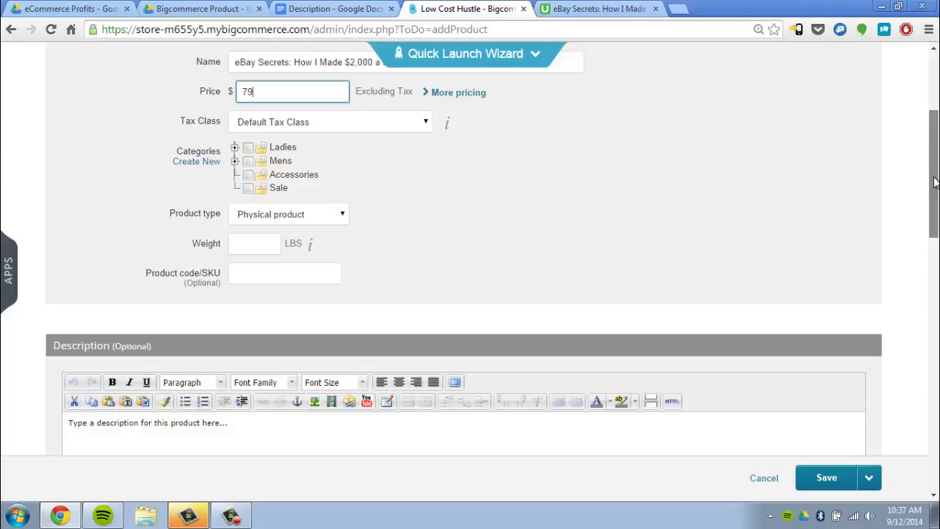
# Add and save a new category named 'eBay Training' via Create New
pyautogui.click(200, 160)
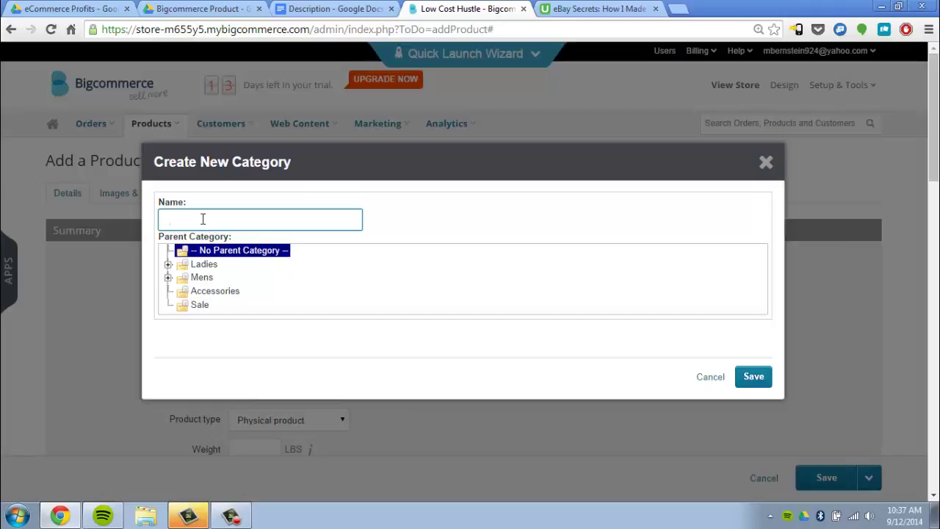
pyautogui.write('eBay Train')
pyautogui.write('ing')
pyautogui.click(754, 376)
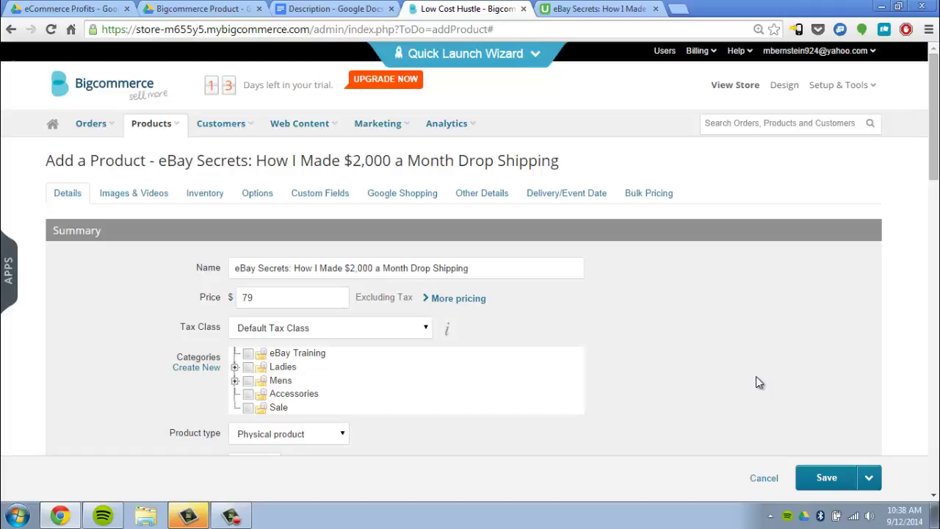
# Assign the product to the eBay Training category
pyautogui.click(248, 353)
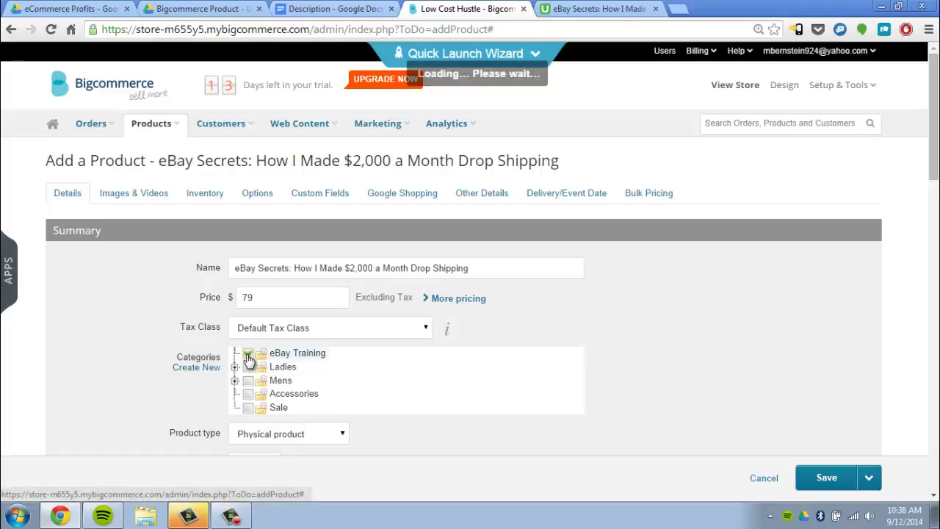
pyautogui.scroll(-1, 701, 304)
pyautogui.scroll(-3, 701, 304)
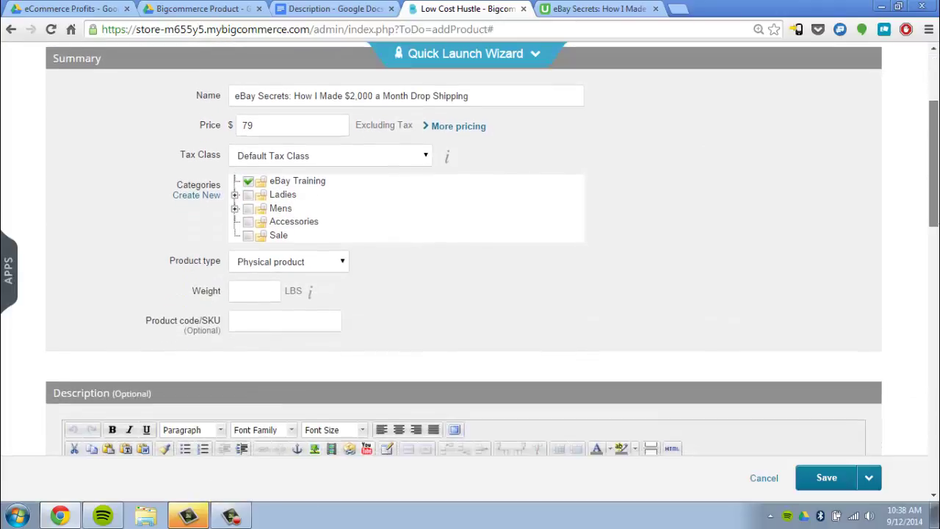
pyautogui.scroll(-1, 536, 167)
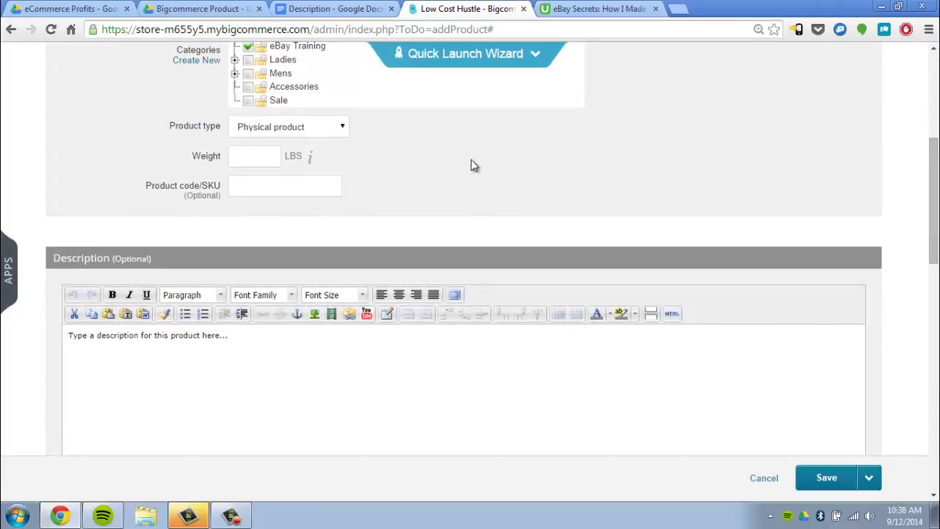
# Change the product type to Downloadable product
pyautogui.click(299, 129)
pyautogui.click(283, 153)
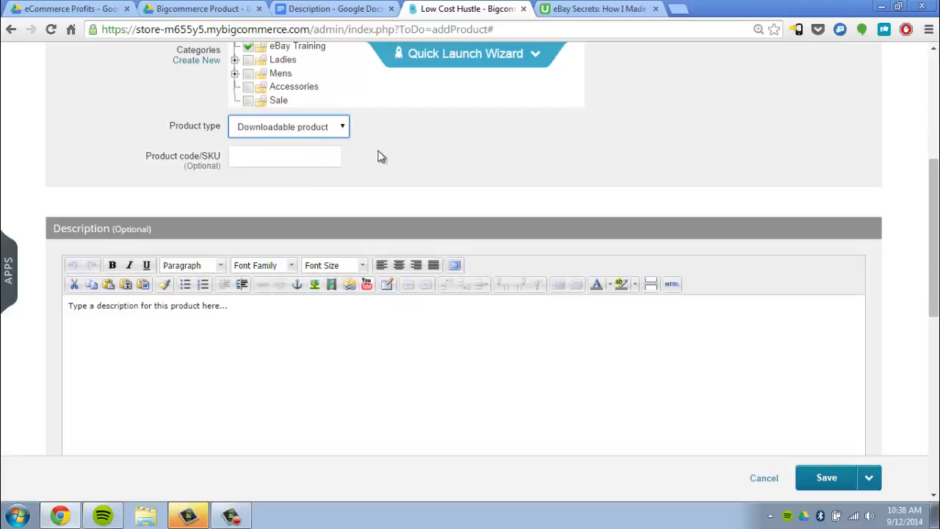
pyautogui.moveTo(935, 200); pyautogui.dragTo(937, 253)
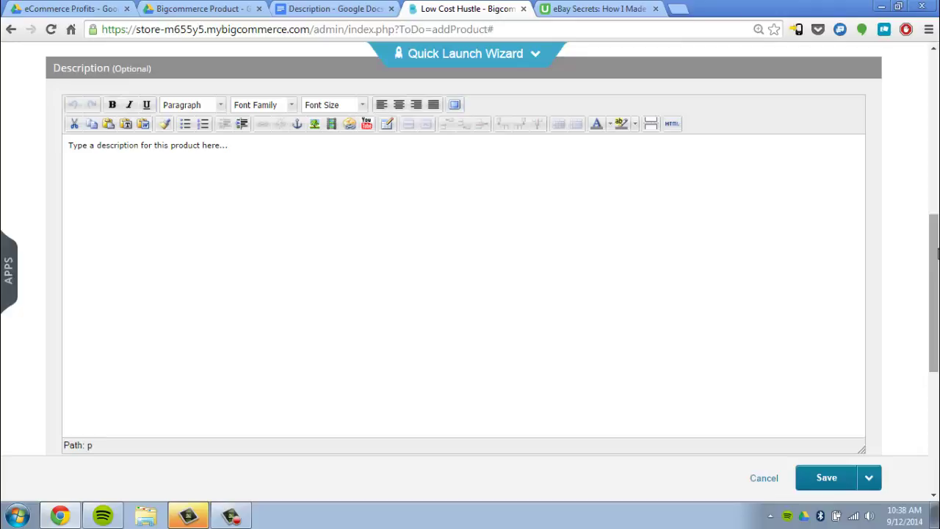
# Paste the full sales-copy description, save, and continue to Images & Videos
pyautogui.hotkey('ctrl', 'v')
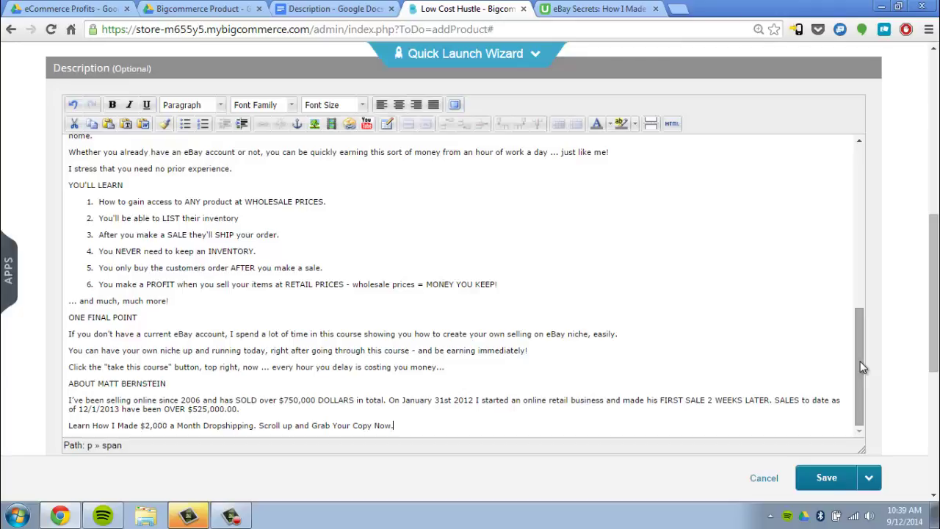
pyautogui.scroll(-5, 863, 367)
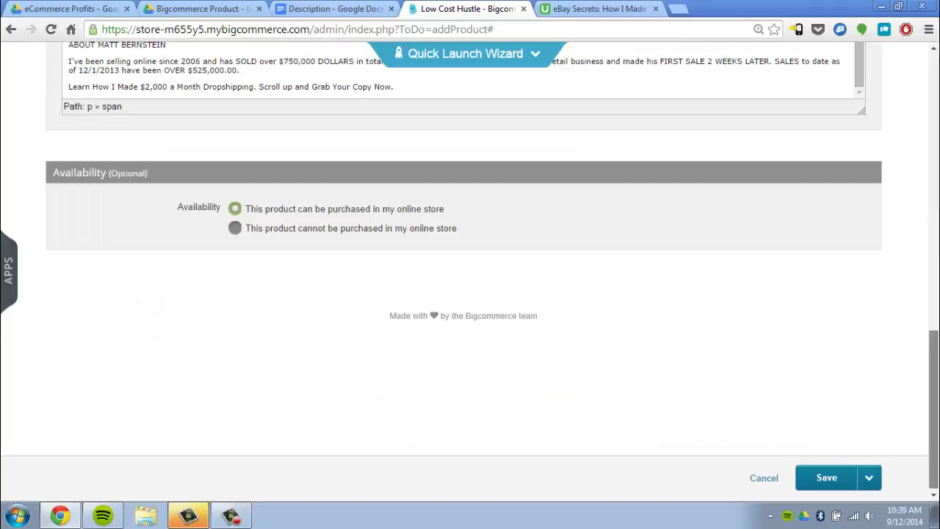
pyautogui.click(835, 475)
pyautogui.click(121, 145)
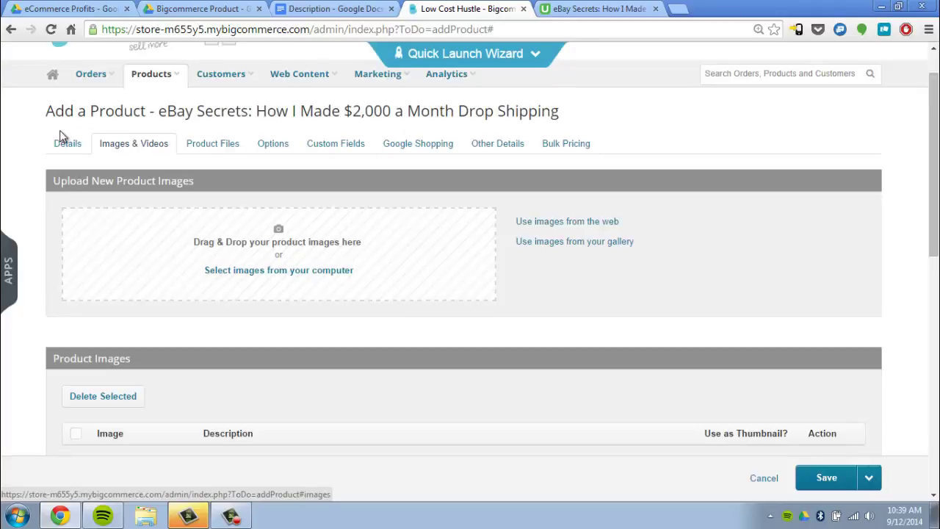
# Scroll the Images & Videos tab to check the uploaded eBay Secrets cover, returning to the upload area
pyautogui.moveTo(937, 137); pyautogui.dragTo(937, 169)
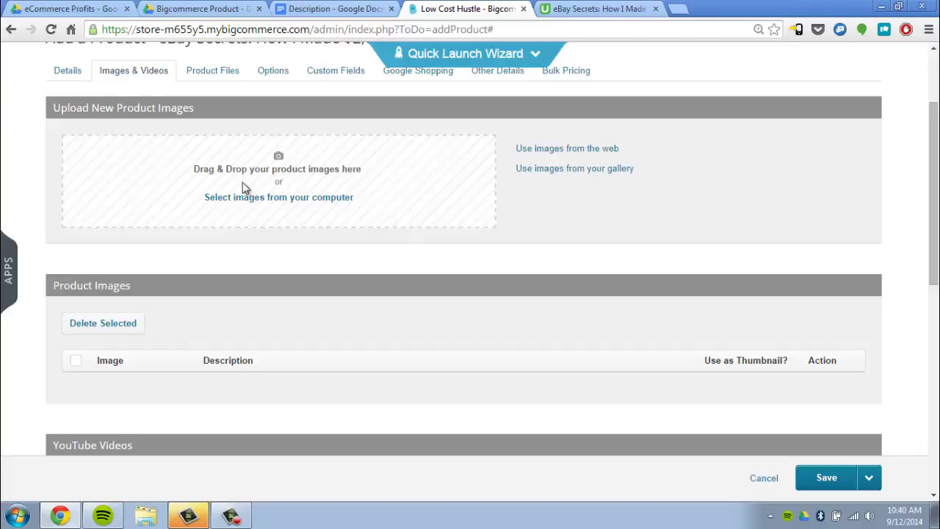
pyautogui.scroll(2, 244, 187)
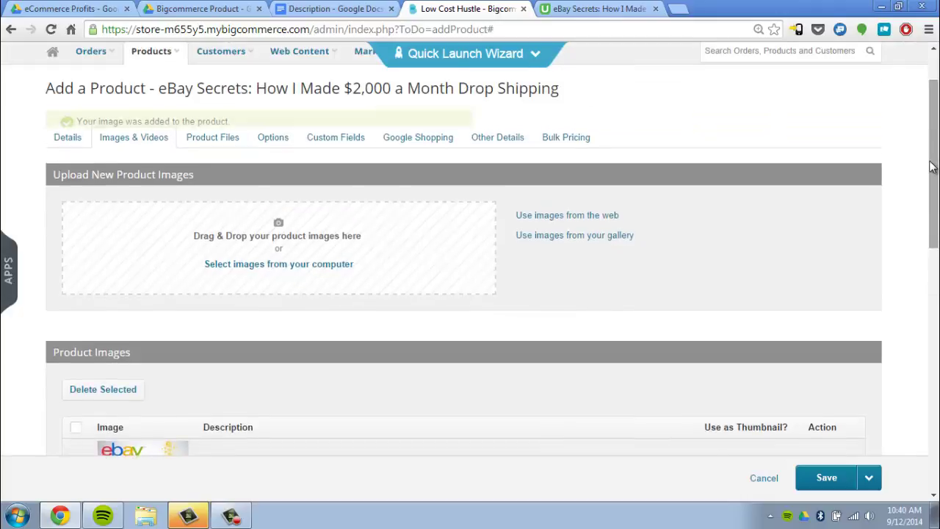
pyautogui.moveTo(931, 167); pyautogui.dragTo(937, 243)
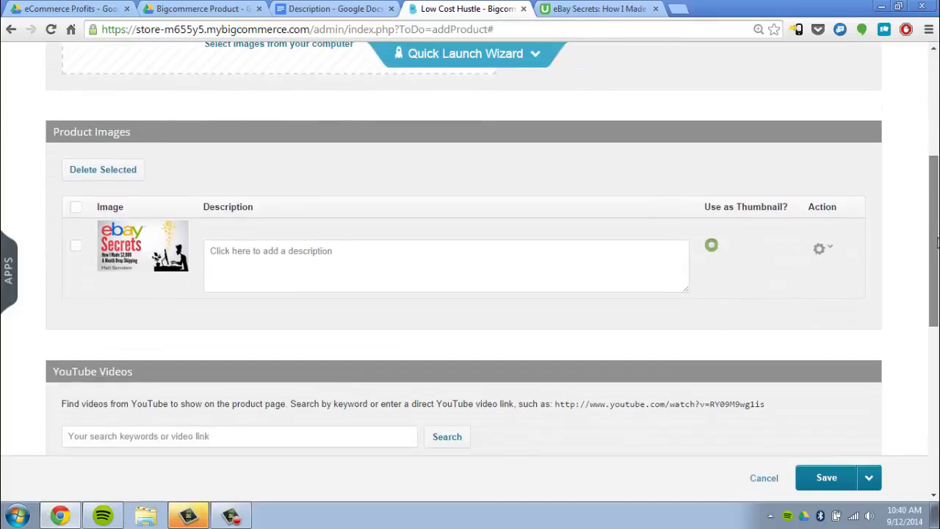
pyautogui.moveTo(936, 243); pyautogui.dragTo(936, 292)
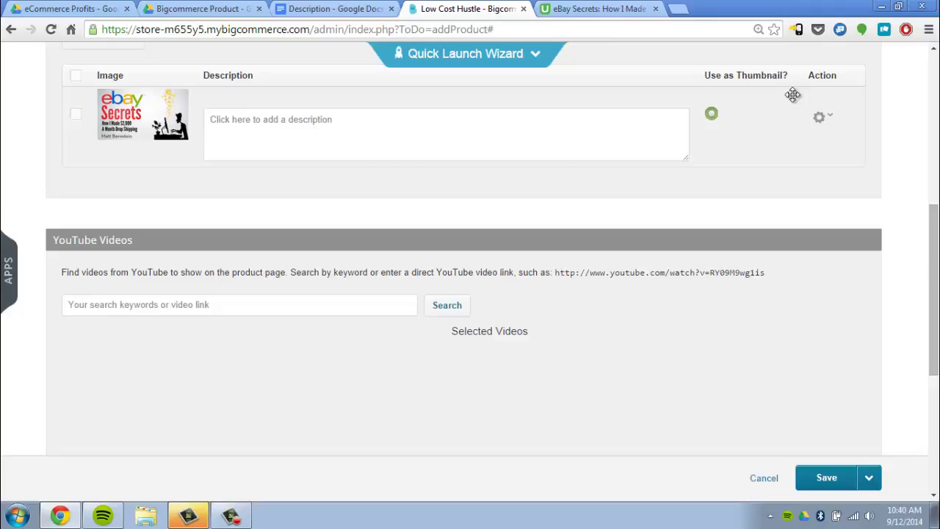
pyautogui.scroll(4, 315, 235)
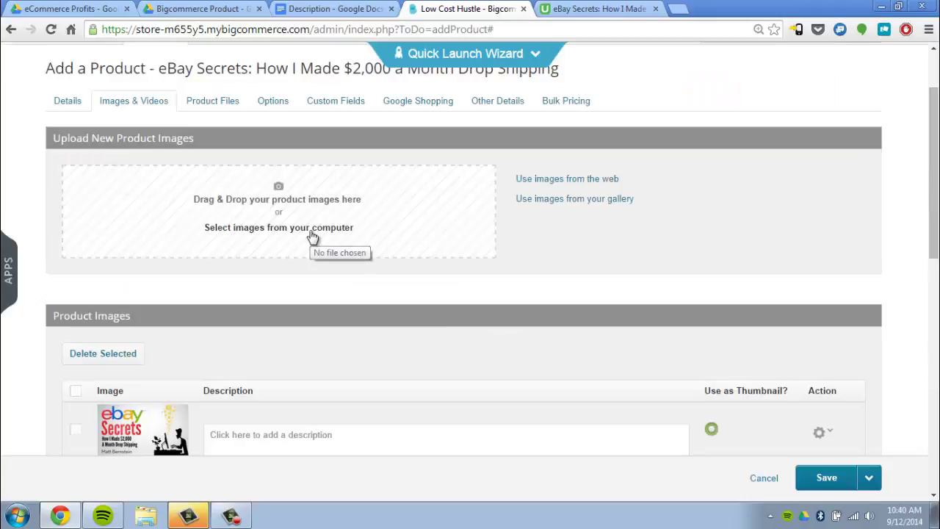
# Upload the DSC_7512-2 portrait photo as an additional product image
pyautogui.click(312, 237)
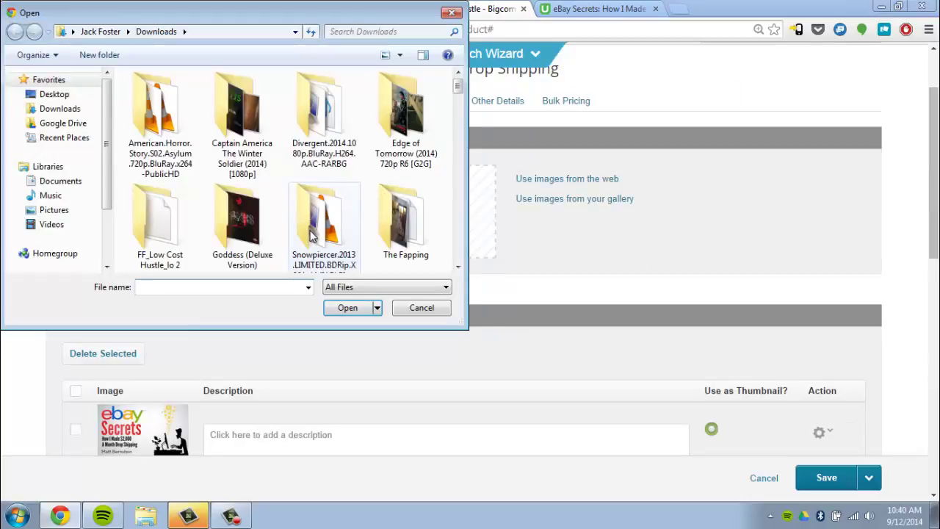
pyautogui.moveTo(456, 88); pyautogui.dragTo(459, 144)
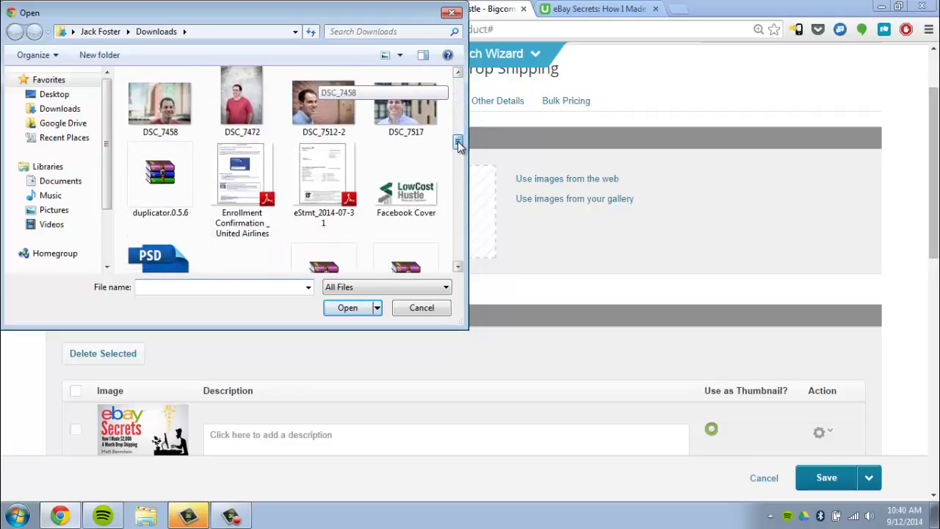
pyautogui.click(341, 129)
pyautogui.doubleClick(342, 129)
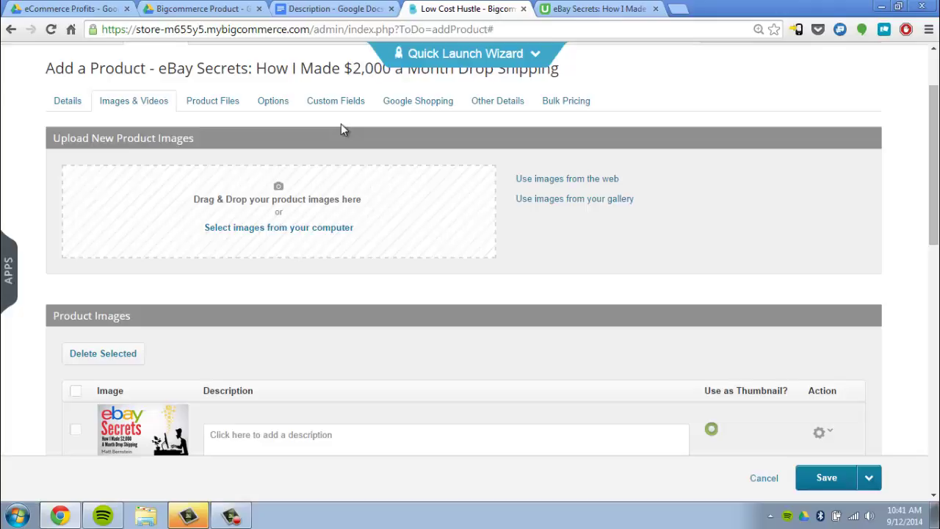
# Place the portrait below the cover, keep the cover as thumbnail, and save the product
pyautogui.scroll(-2, 937, 180)
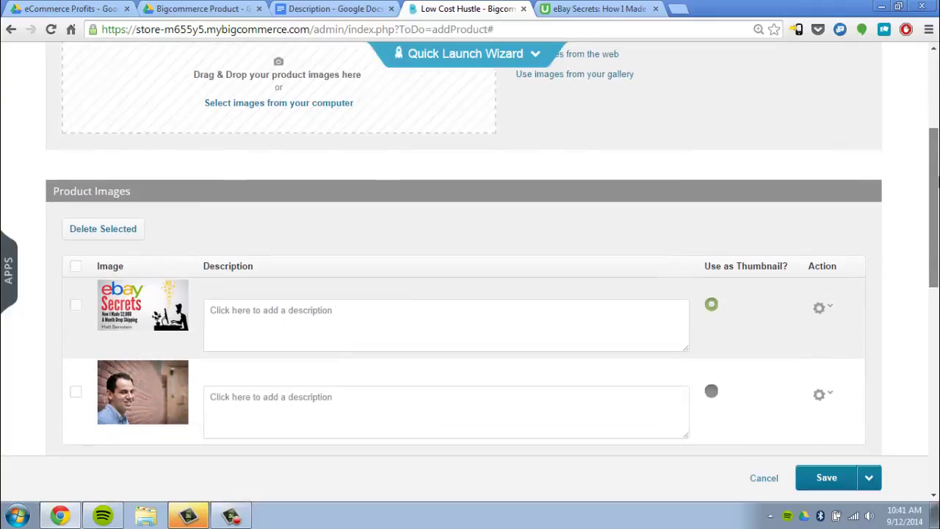
pyautogui.scroll(-2, 713, 293)
pyautogui.moveTo(713, 210); pyautogui.dragTo(734, 163)
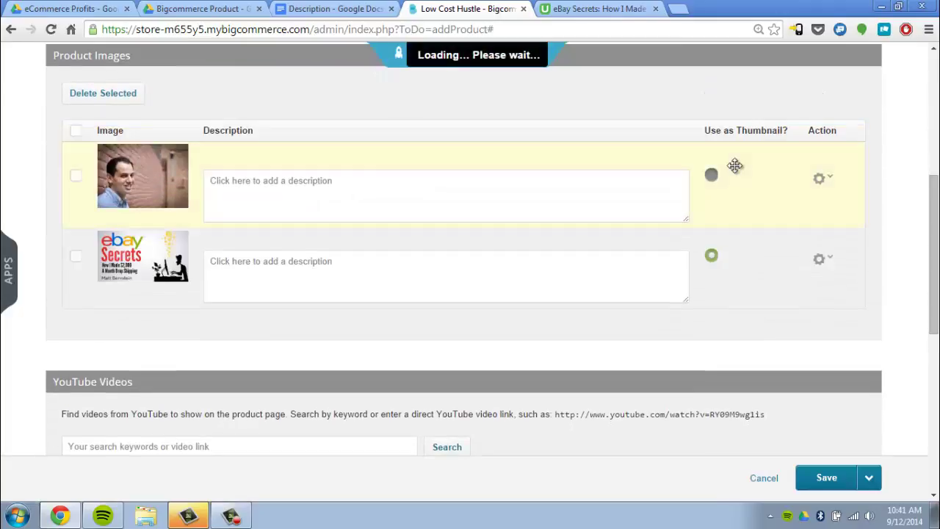
pyautogui.click(712, 177)
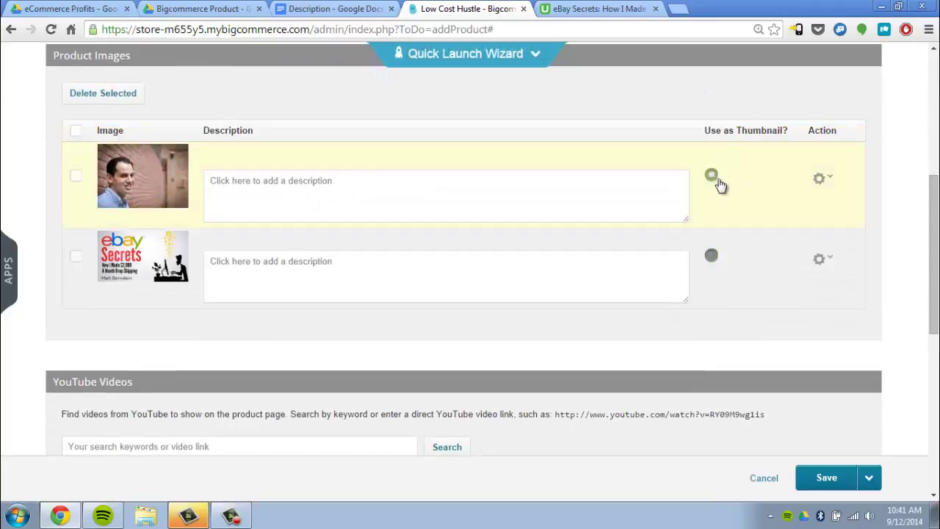
pyautogui.click(712, 255)
pyautogui.moveTo(720, 192); pyautogui.dragTo(739, 279)
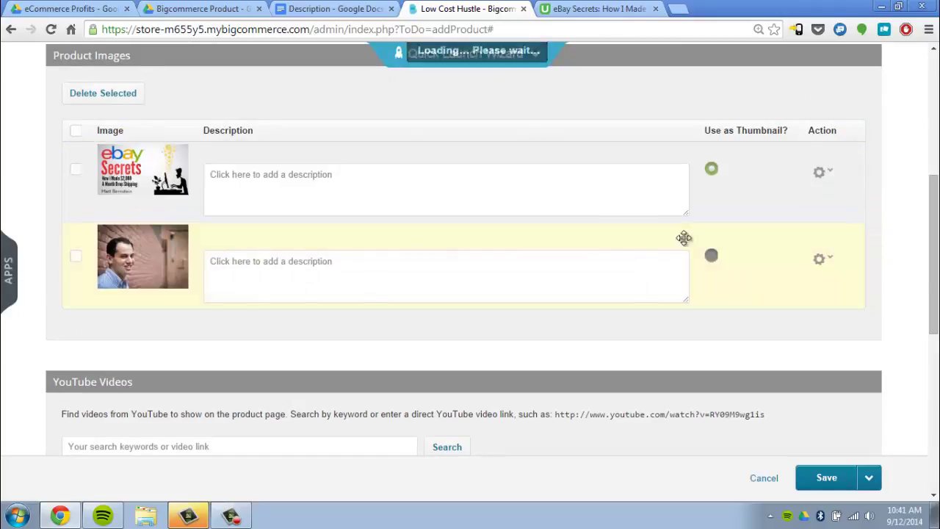
pyautogui.scroll(-4, 756, 360)
pyautogui.click(827, 478)
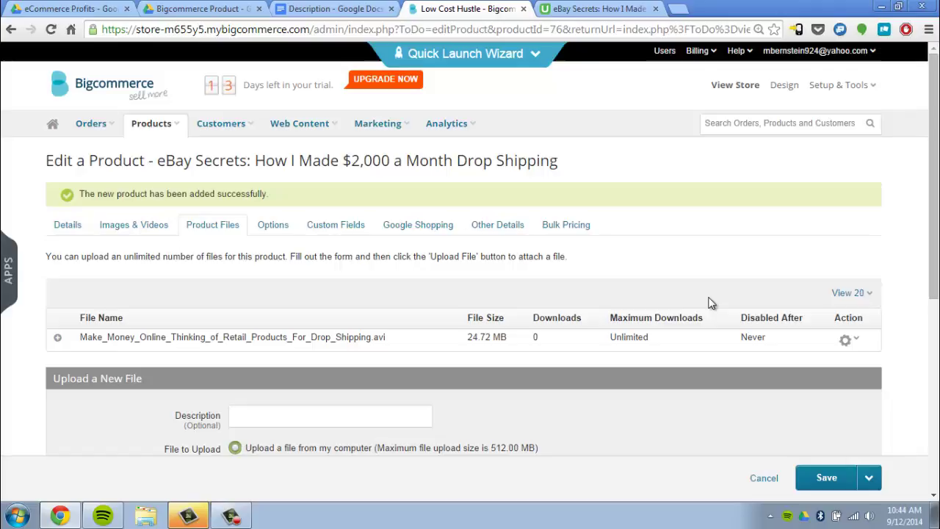
# On Other Details, mark the product featured, disallow gift wrapping, and save
pyautogui.click(494, 233)
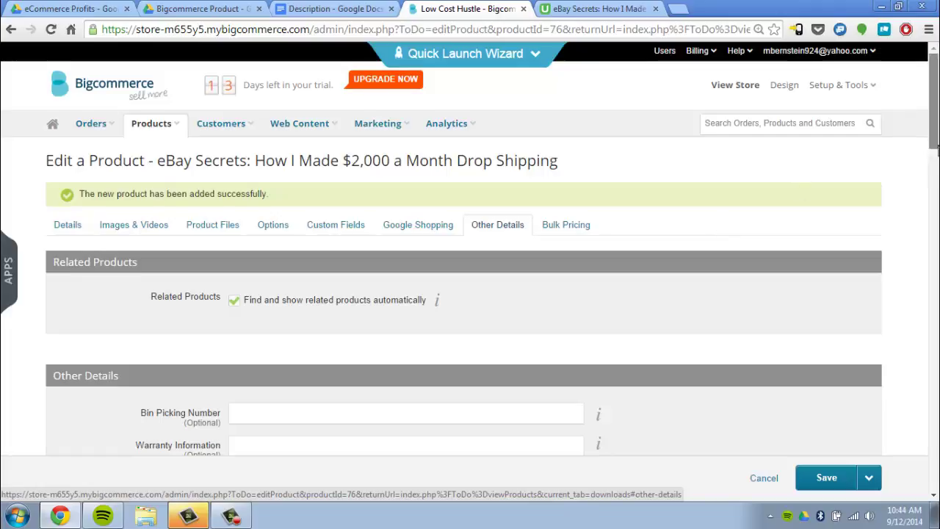
pyautogui.moveTo(933, 140); pyautogui.dragTo(932, 224)
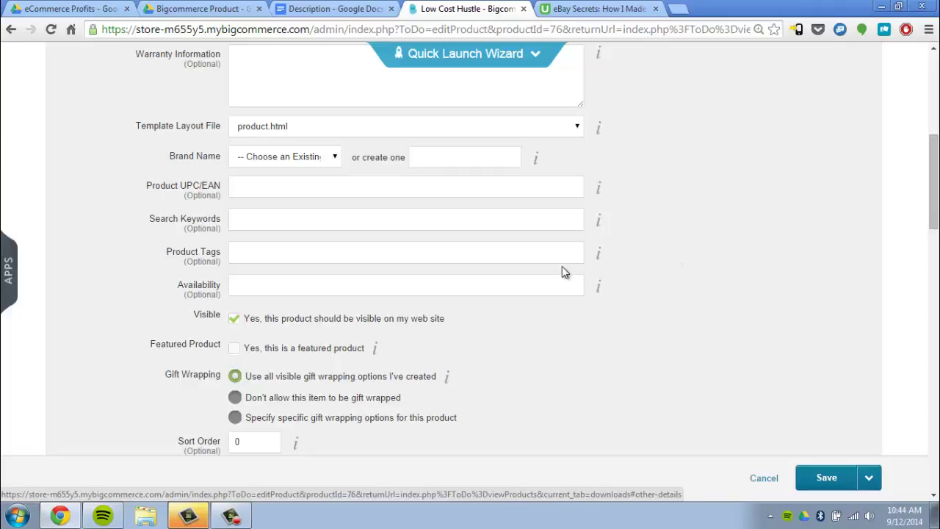
pyautogui.click(249, 351)
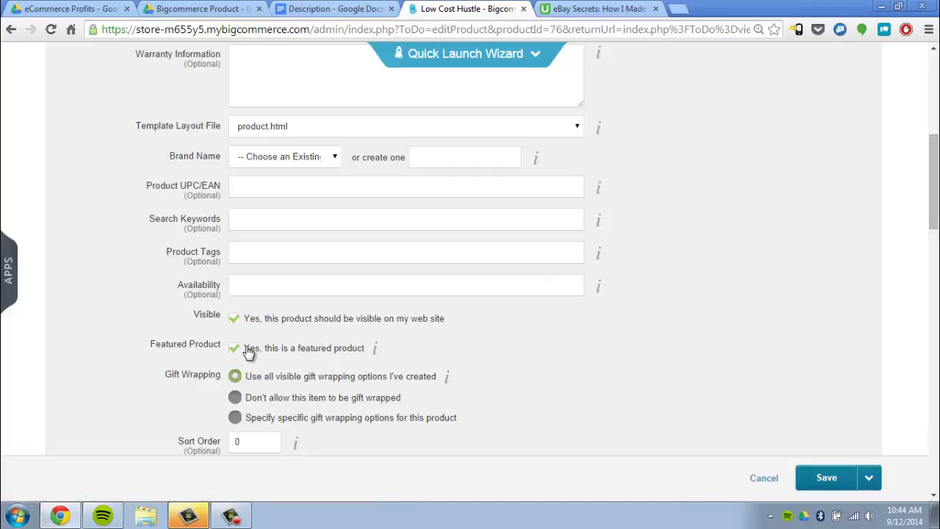
pyautogui.click(249, 398)
pyautogui.scroll(-6, 250, 397)
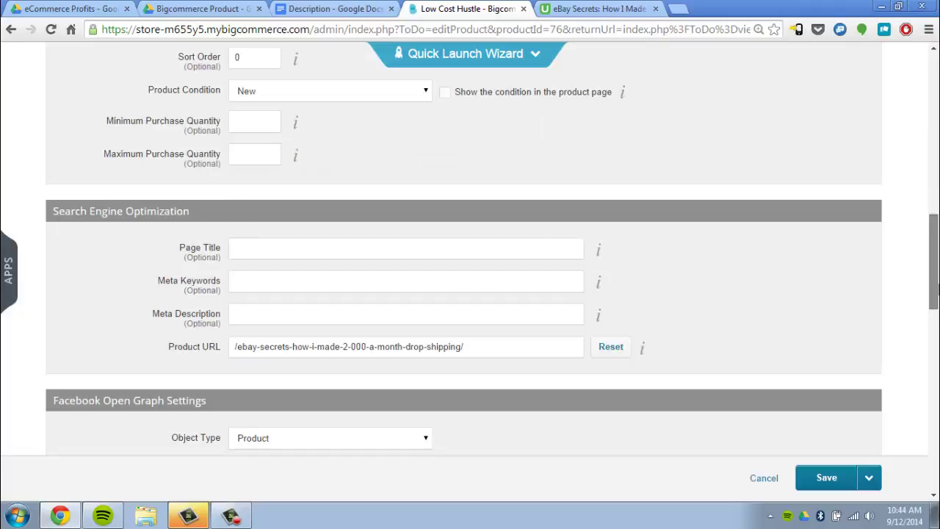
pyautogui.scroll(2, 588, 220)
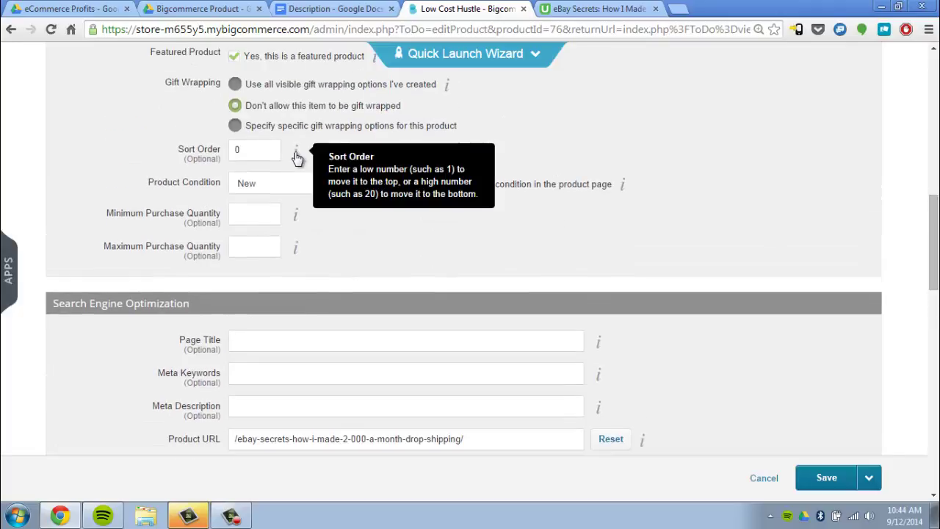
pyautogui.moveTo(295, 58)
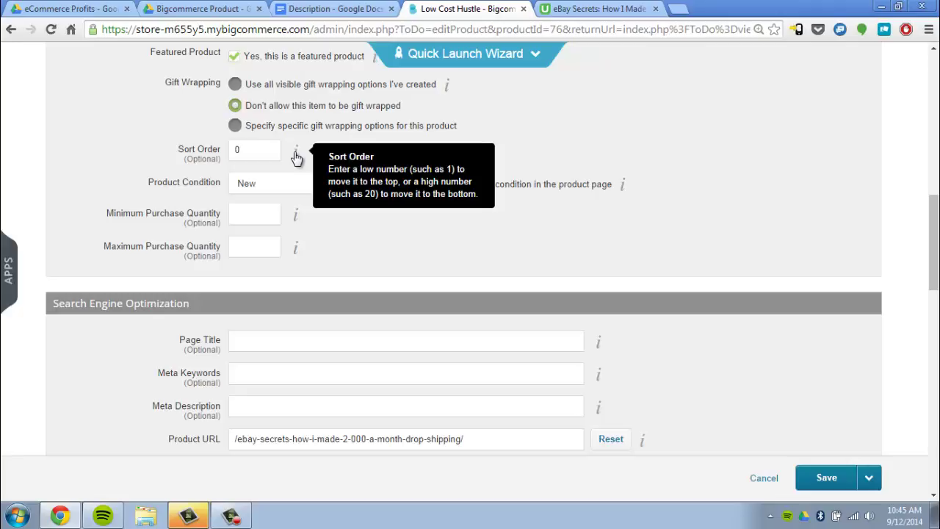
pyautogui.scroll(-10, 514, 294)
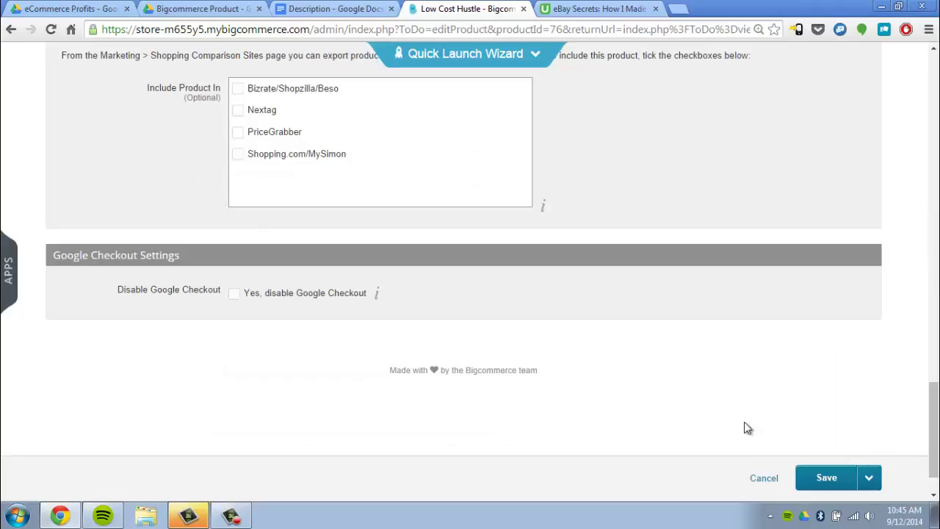
pyautogui.click(818, 478)
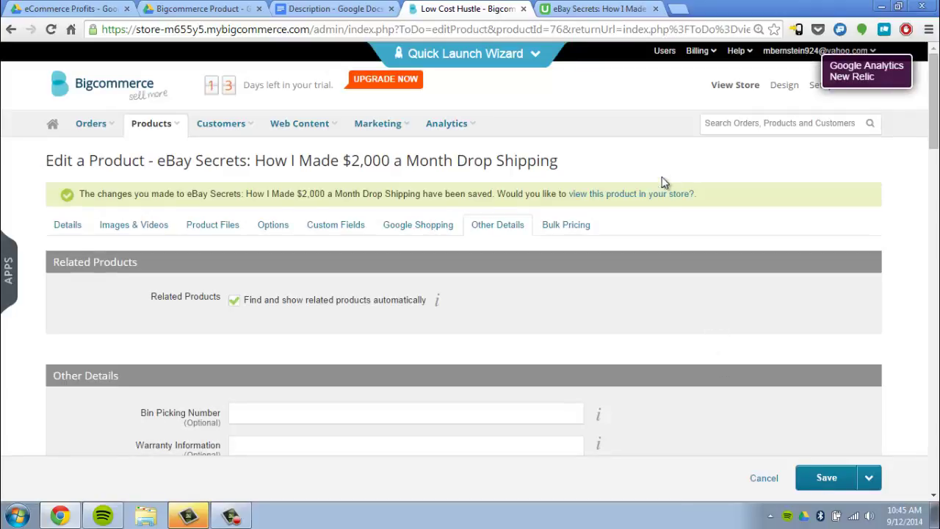
# Open the eBay Secrets product page on the live storefront from the confirmation link
pyautogui.click(659, 195)
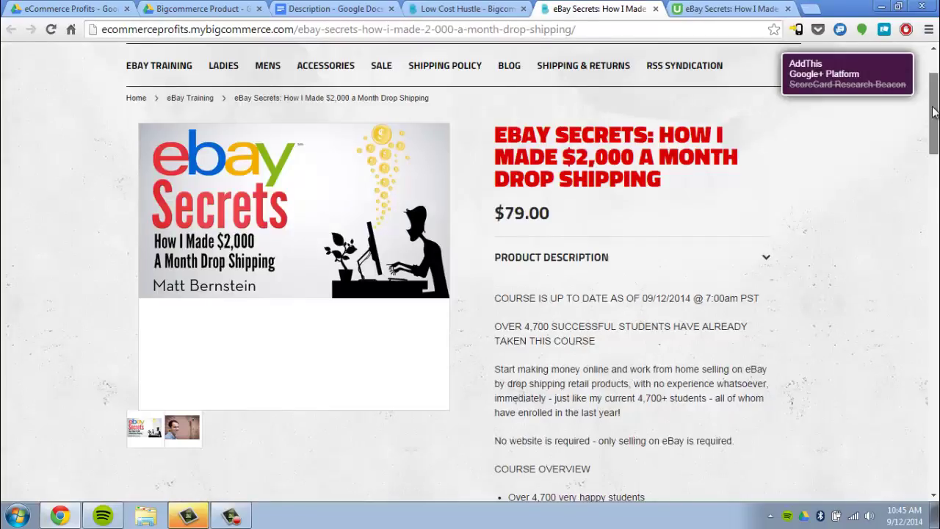
pyautogui.moveTo(934, 111); pyautogui.dragTo(936, 112)
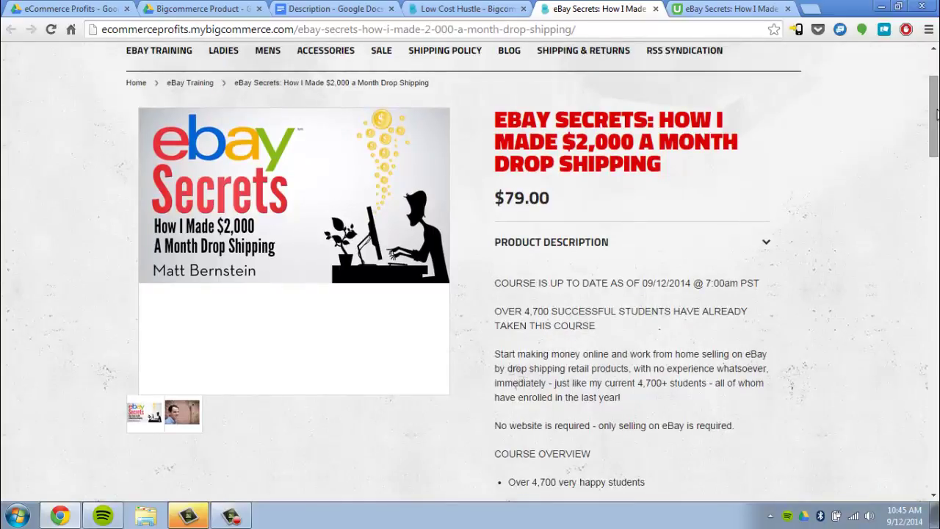